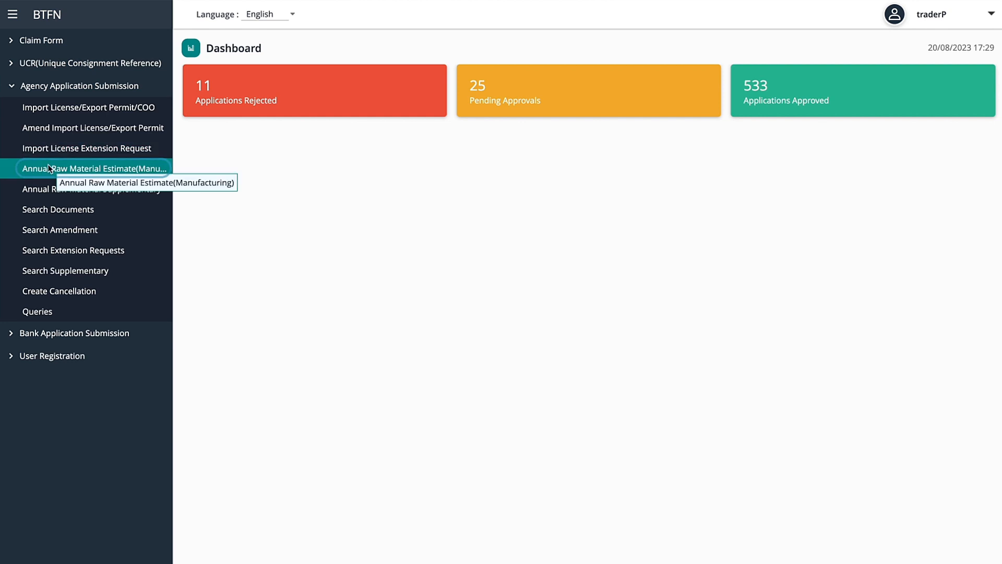
Save an Annual Raw Material Estimate header with the licence number, Department of Industry, License type and ANNUAL_RAW_MATERIAL_ESTIMATE document.
{"action": "left_click", "coordinate": [49, 168]}
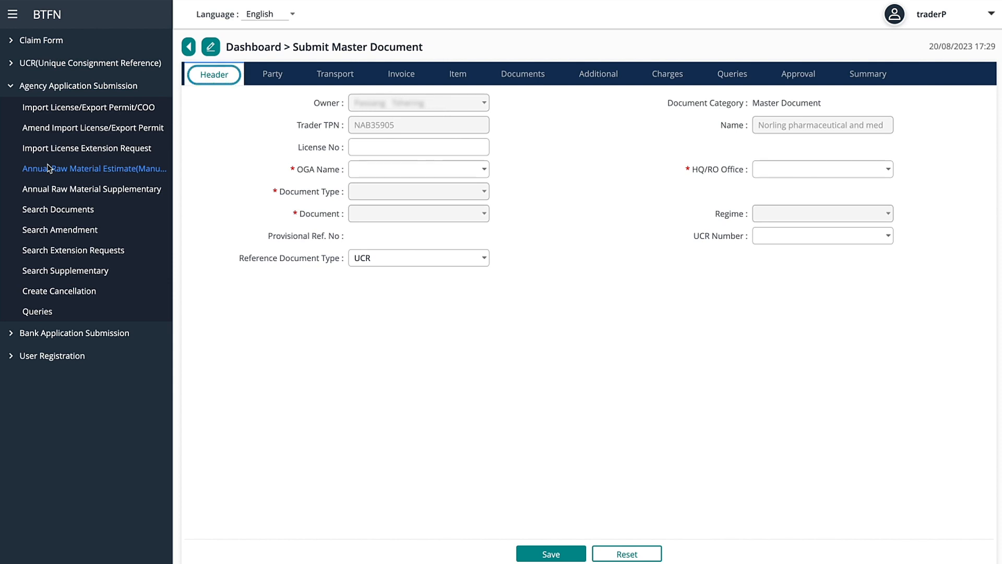
{"action": "left_click", "coordinate": [367, 150]}
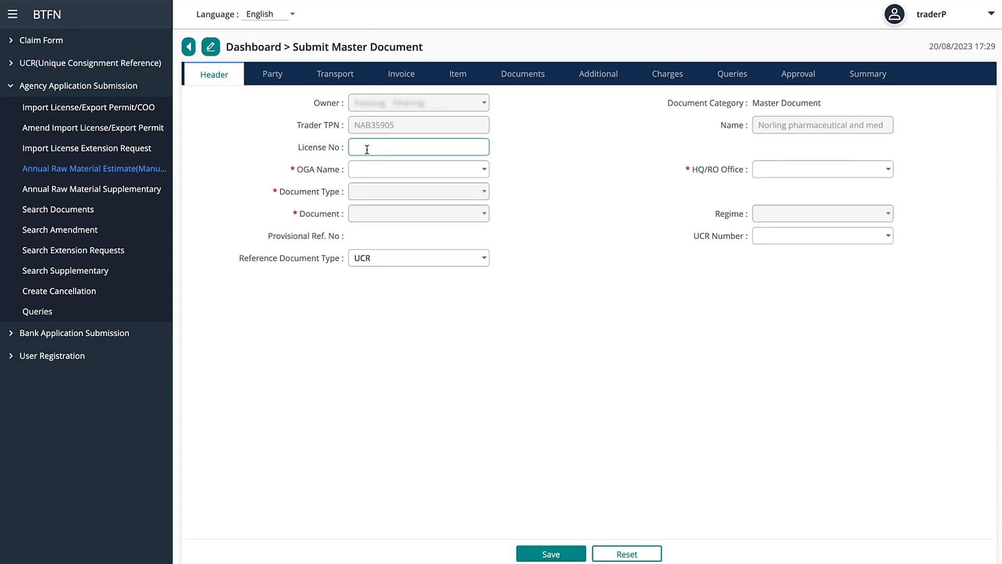
{"action": "type", "text": "123445"}
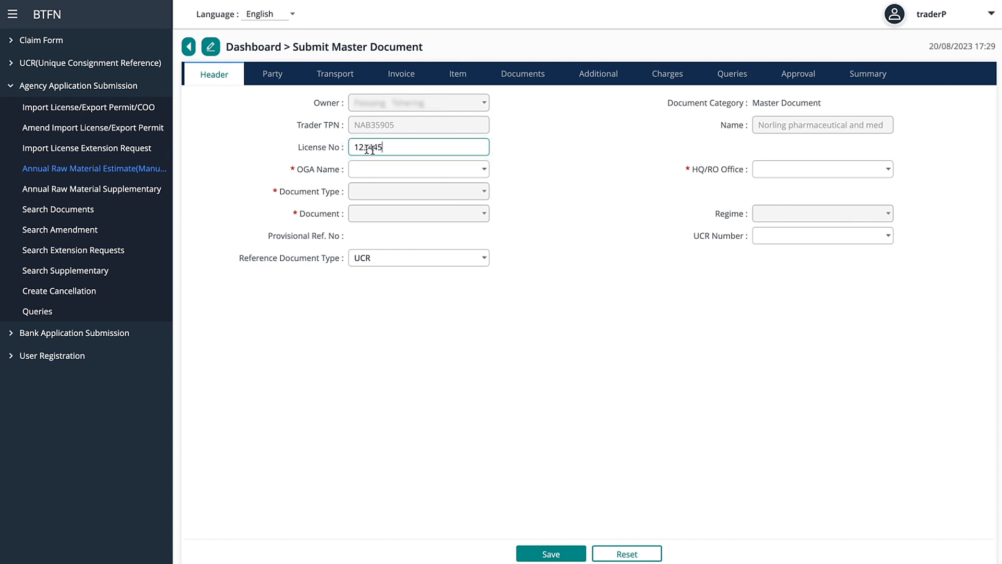
{"action": "left_click", "coordinate": [485, 169]}
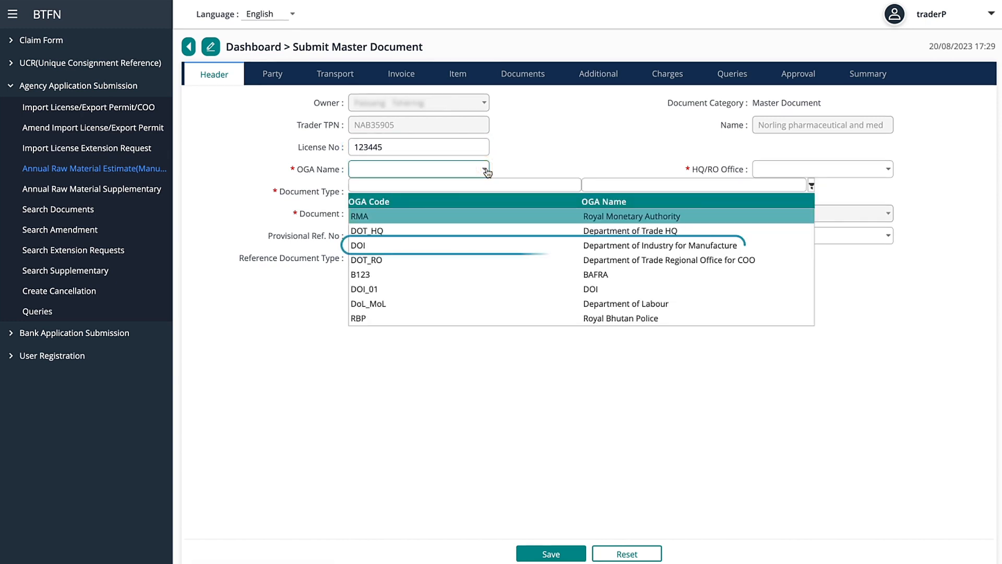
{"action": "left_click", "coordinate": [469, 245]}
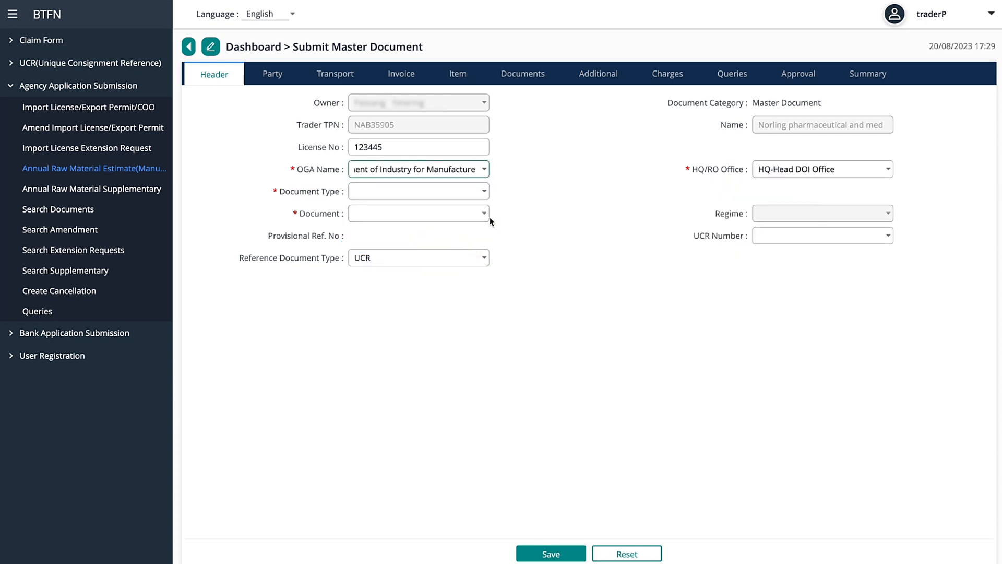
{"action": "left_click", "coordinate": [485, 191]}
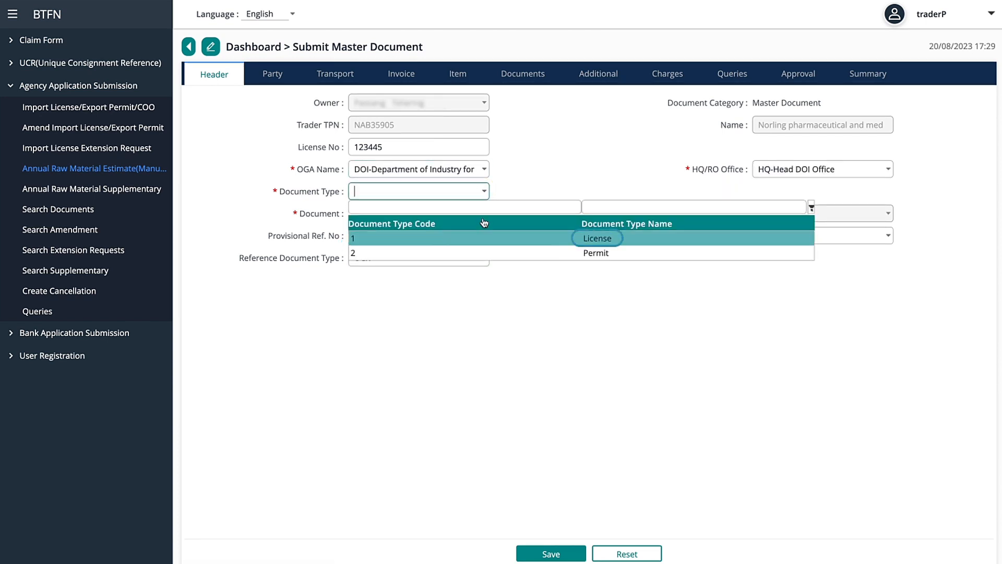
{"action": "left_click", "coordinate": [484, 242]}
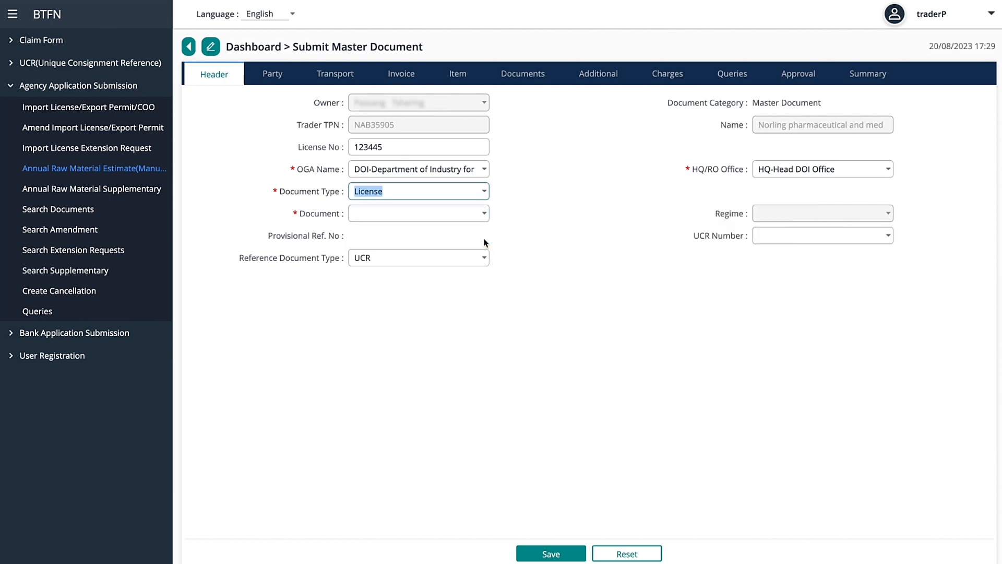
{"action": "left_click", "coordinate": [485, 214]}
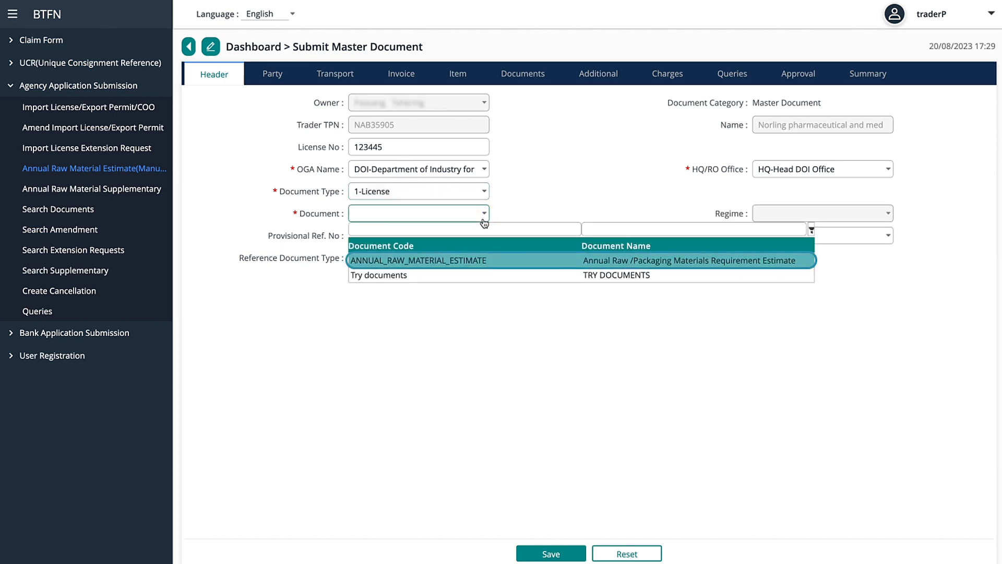
{"action": "left_click", "coordinate": [490, 260]}
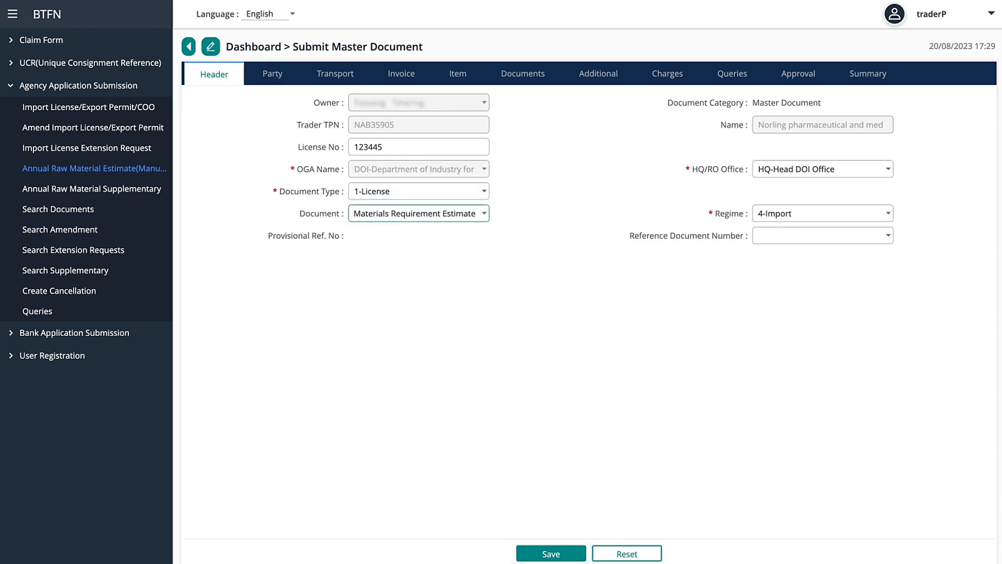
{"action": "left_click", "coordinate": [551, 555]}
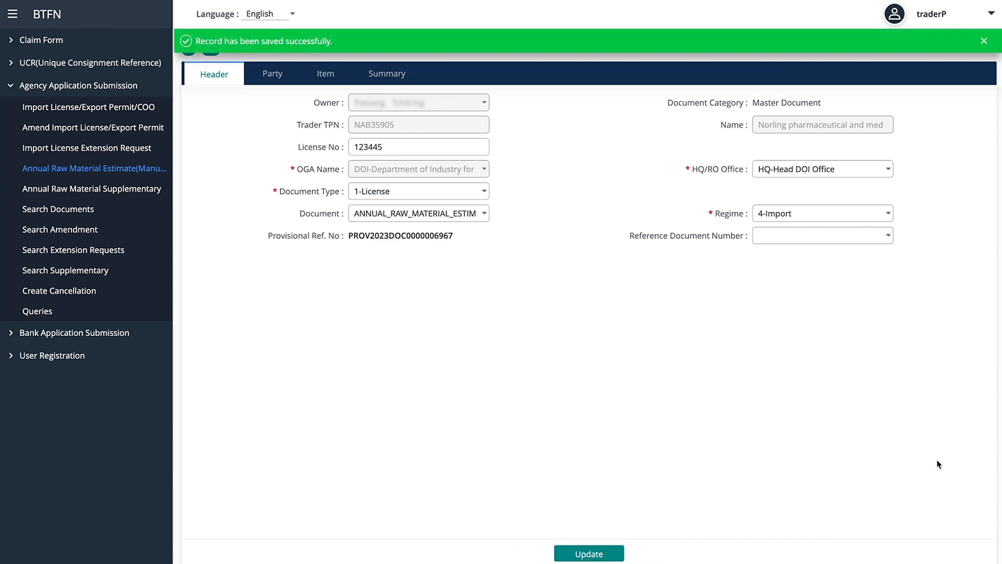
Review the importer's party details, then start a new record in the item list.
{"action": "left_click", "coordinate": [271, 81]}
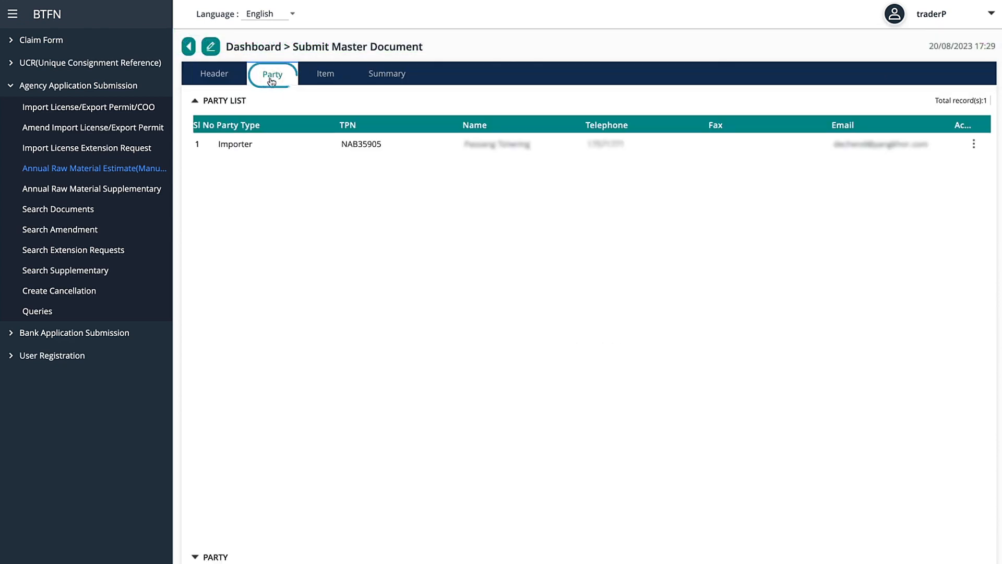
{"action": "left_click", "coordinate": [296, 144]}
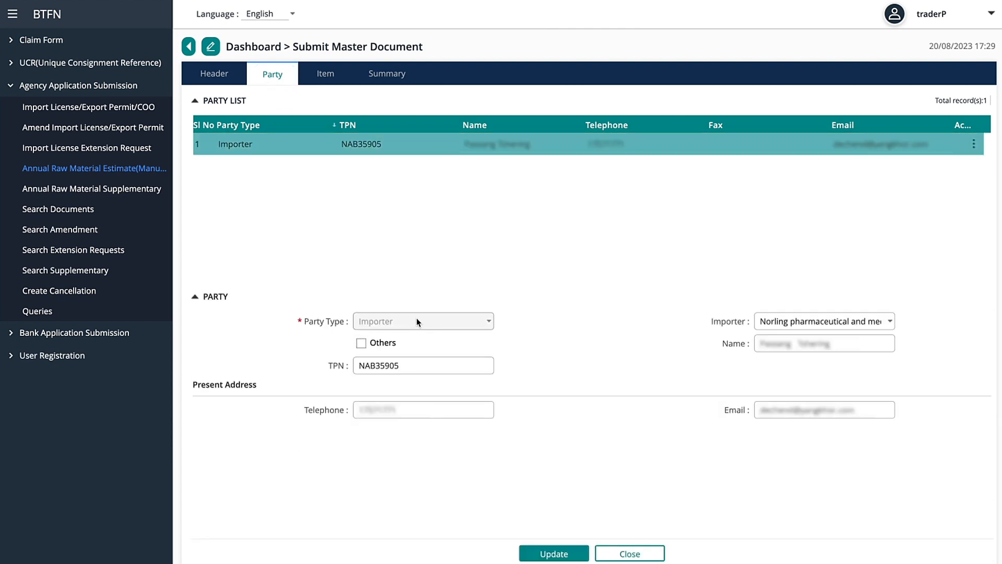
{"action": "left_click", "coordinate": [325, 76]}
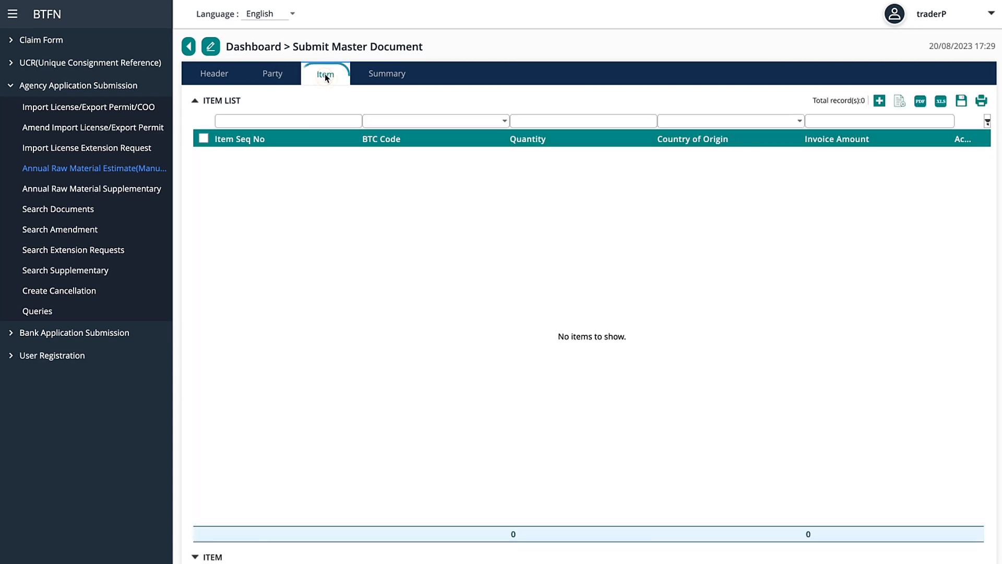
{"action": "left_click", "coordinate": [879, 101]}
Fill the item with description 'Other', origin India, unit NMB-NUMBER and package type BE-BUNDLE.
{"action": "left_click", "coordinate": [425, 390]}
{"action": "type", "text": "Other"}
{"action": "left_click", "coordinate": [491, 434]}
{"action": "scroll", "coordinate": [504, 382], "scroll_direction": "down", "scroll_amount": 20}
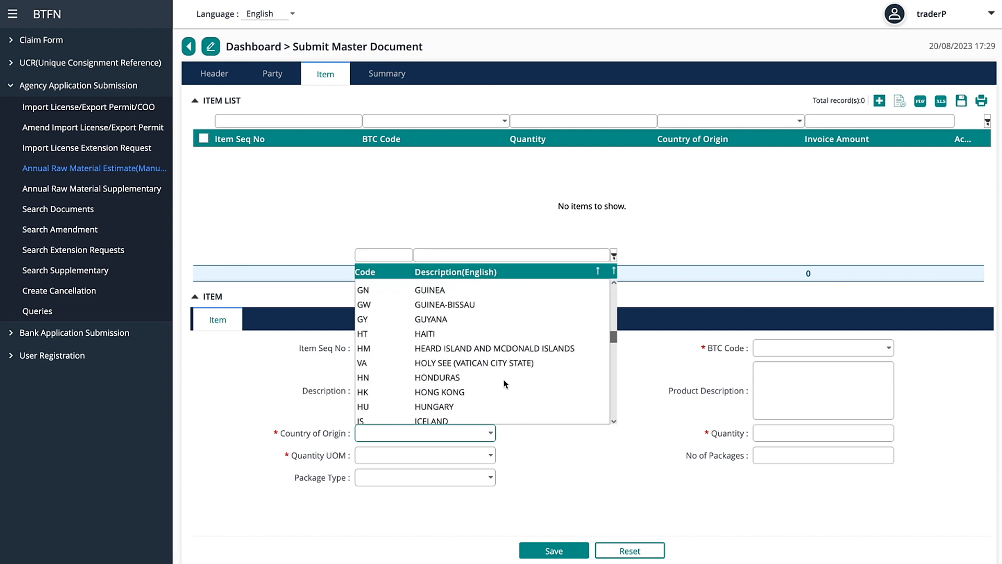
{"action": "left_click", "coordinate": [505, 387]}
{"action": "left_click", "coordinate": [491, 457]}
{"action": "left_click", "coordinate": [501, 389]}
{"action": "left_click", "coordinate": [491, 478]}
{"action": "left_click", "coordinate": [491, 445]}
Set BTC code 01019000, description 'XXXXXX', quantity 20000 and 2000 packages, then save the item.
{"action": "left_click", "coordinate": [889, 349]}
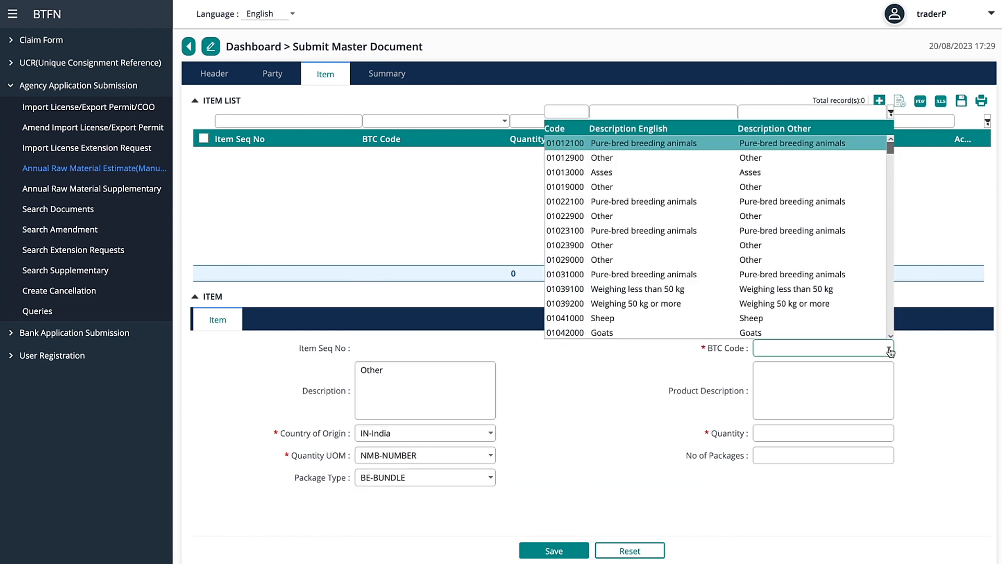
{"action": "left_click", "coordinate": [804, 190]}
{"action": "left_click", "coordinate": [793, 385]}
{"action": "type", "text": "XXXXXX"}
{"action": "left_click", "coordinate": [823, 434]}
{"action": "type", "text": "20000"}
{"action": "left_click", "coordinate": [823, 455]}
{"action": "type", "text": "2000"}
{"action": "left_click", "coordinate": [554, 551]}
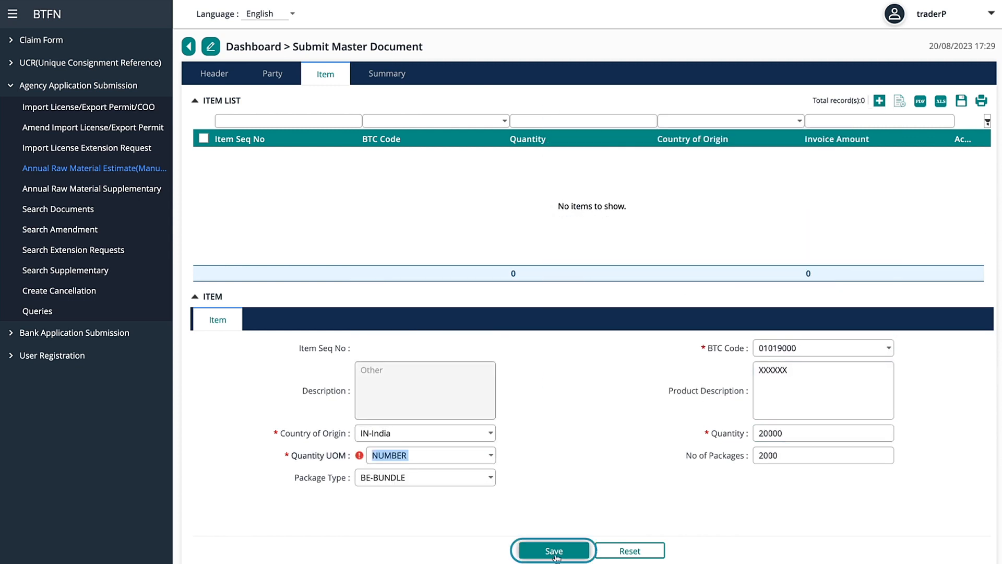
{"action": "left_click", "coordinate": [556, 553]}
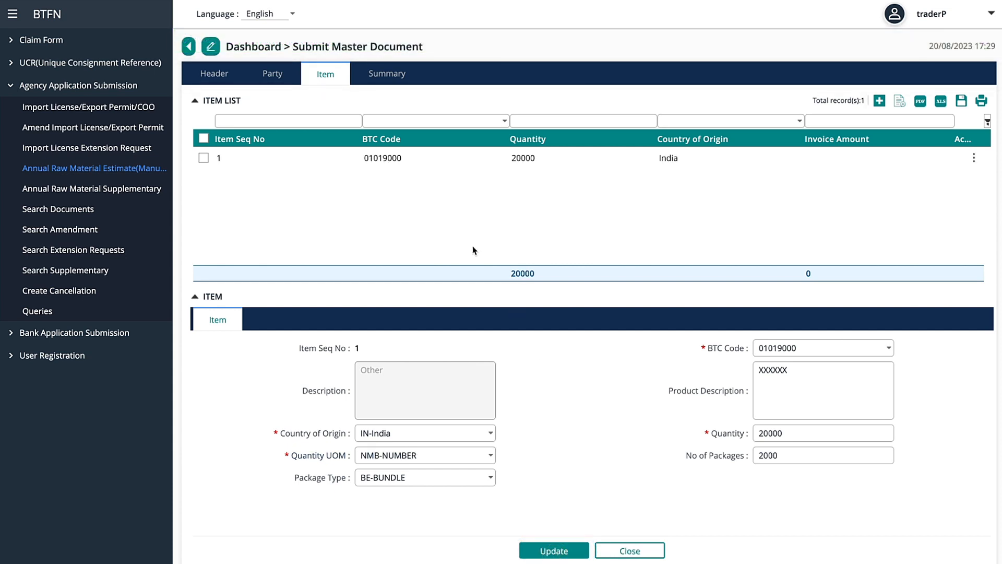
Agree to the terms and conditions on the Summary, validate the document, and submit the application.
{"action": "left_click", "coordinate": [386, 75]}
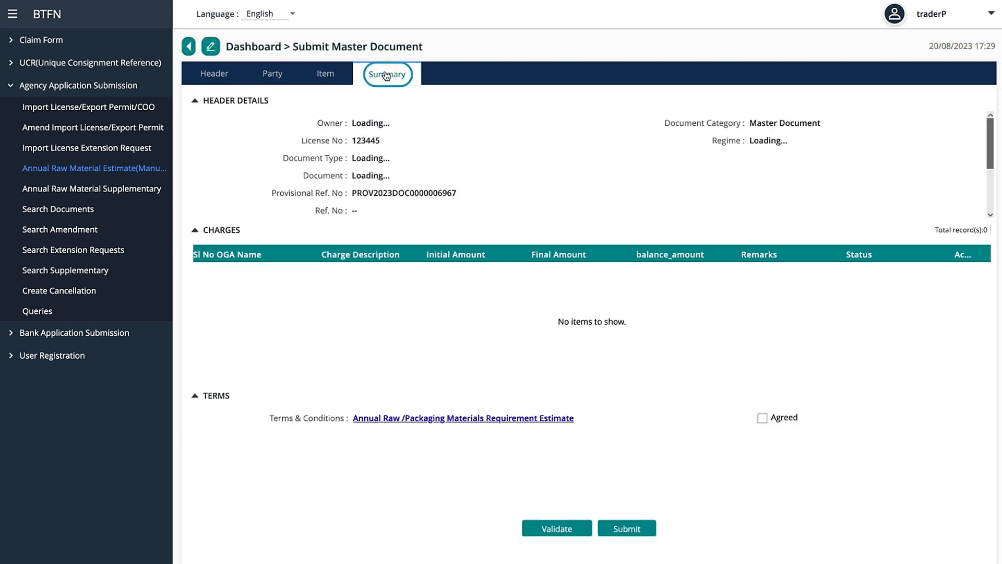
{"action": "left_click", "coordinate": [438, 419]}
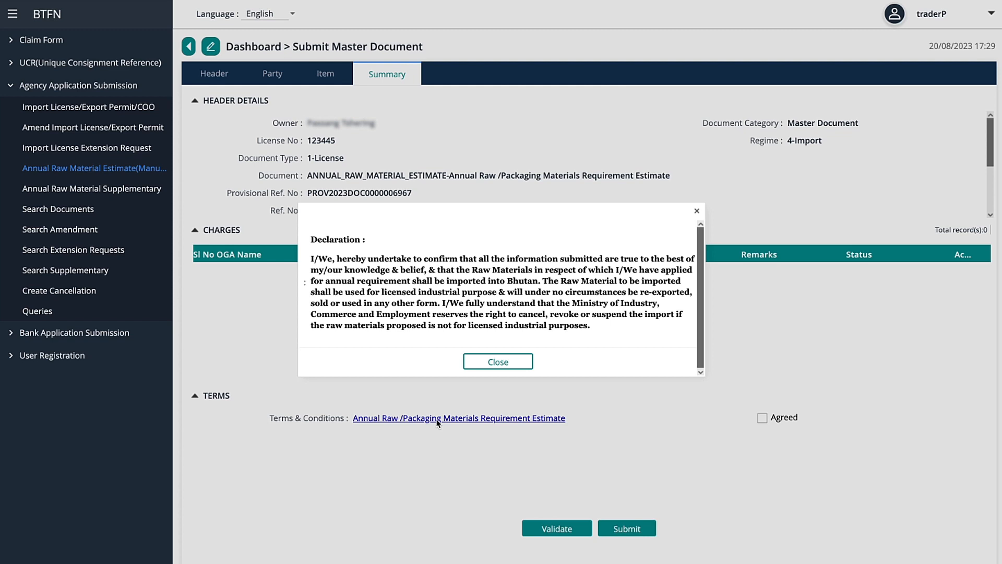
{"action": "left_click", "coordinate": [472, 362]}
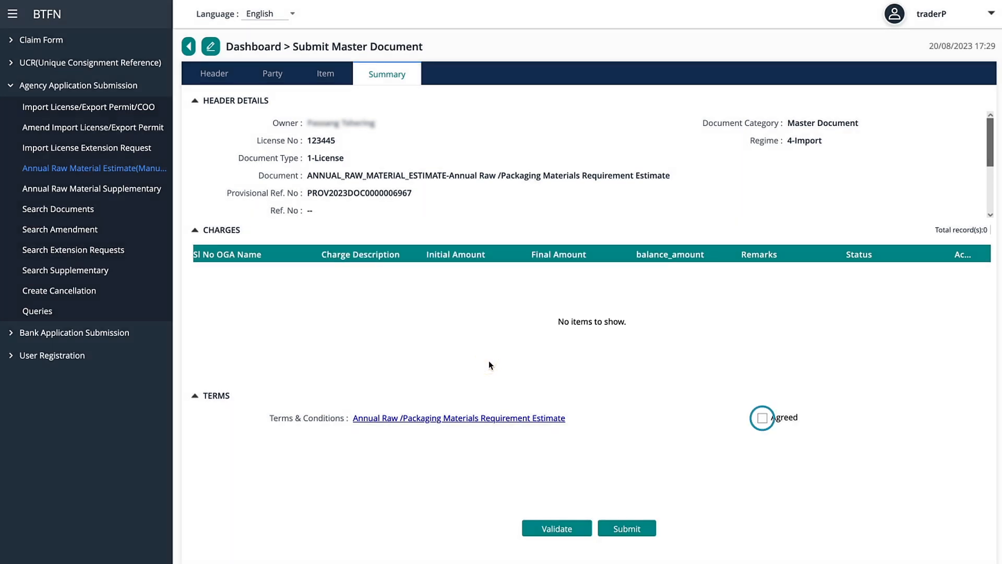
{"action": "left_click", "coordinate": [761, 418]}
{"action": "left_click", "coordinate": [562, 532]}
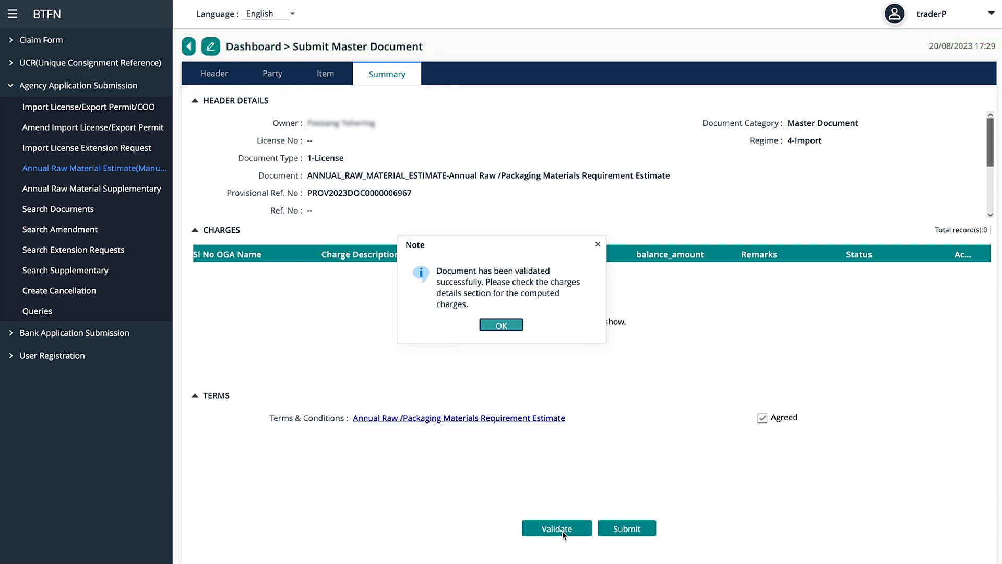
{"action": "left_click", "coordinate": [501, 325]}
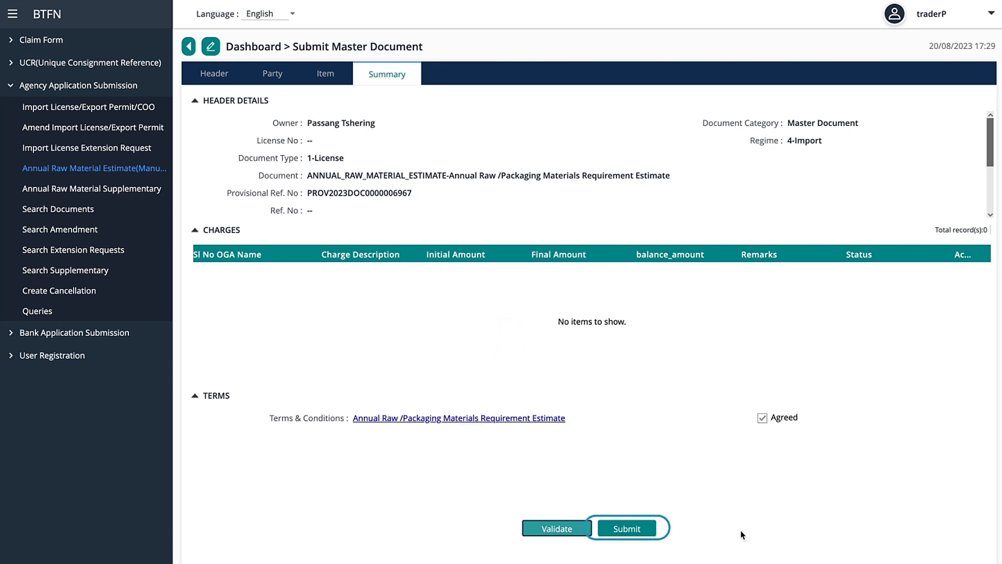
{"action": "left_click", "coordinate": [627, 529]}
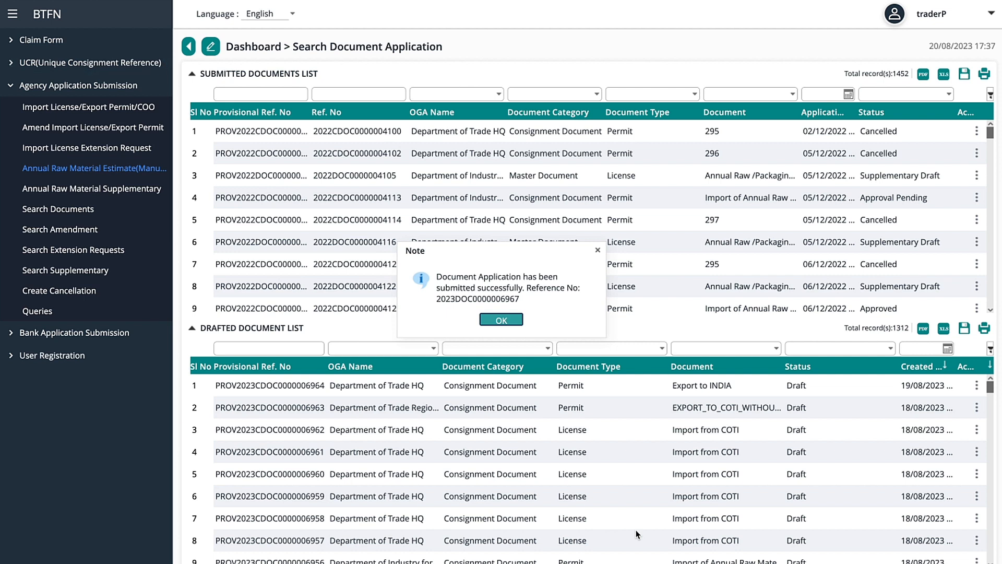
Acknowledge the submission success note and scroll through the Drafted Document List.
{"action": "left_click", "coordinate": [511, 320]}
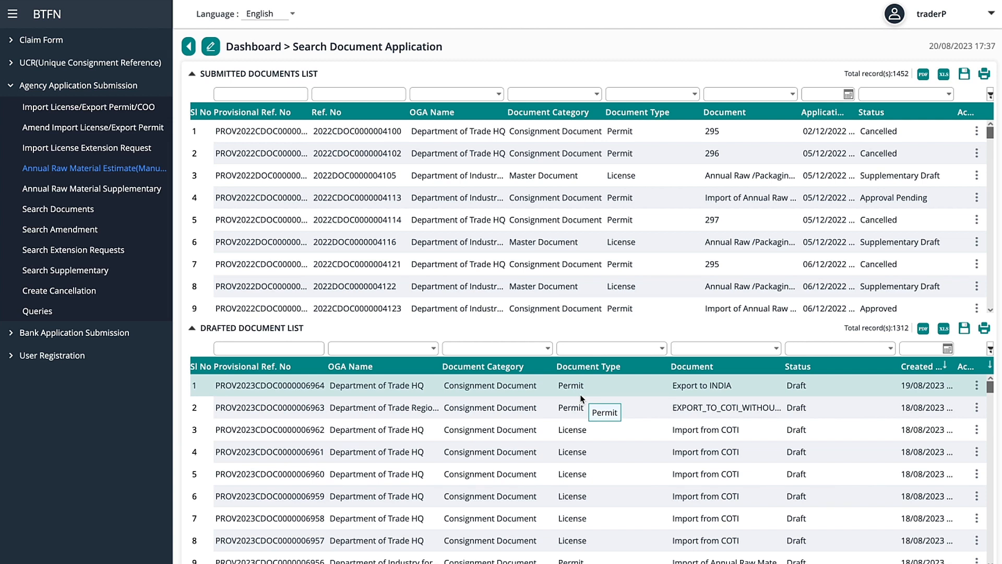
{"action": "scroll", "coordinate": [580, 395], "scroll_direction": "down", "scroll_amount": 5}
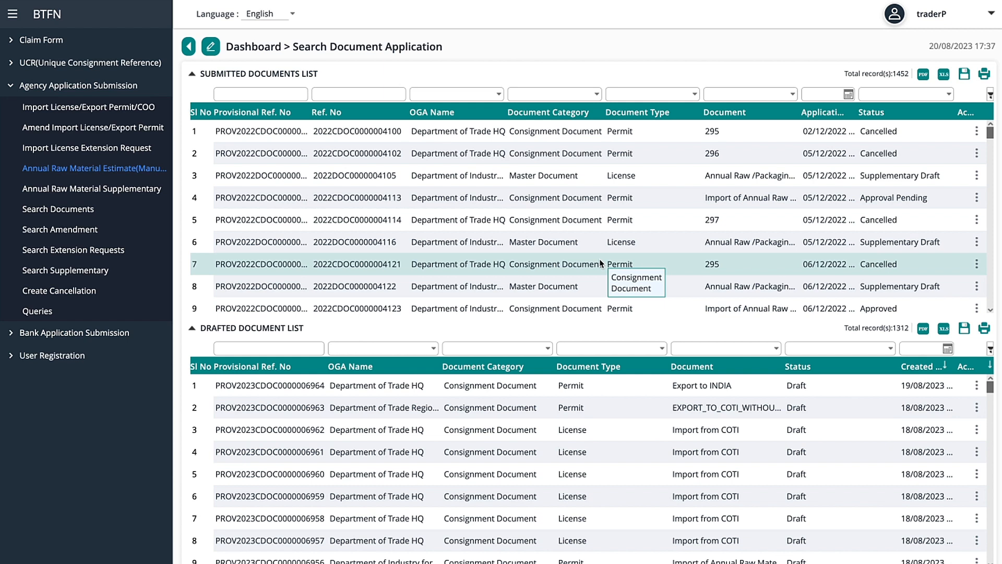
Select the first approved estimate in the Annual Raw Material Supplementary list.
{"action": "left_click", "coordinate": [146, 191]}
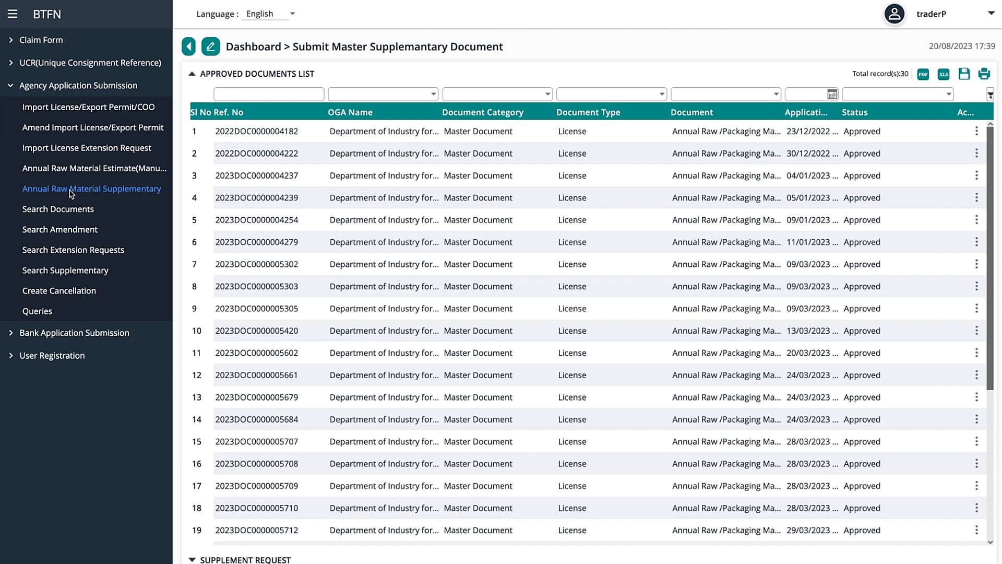
{"action": "scroll", "coordinate": [322, 326], "scroll_direction": "down", "scroll_amount": 3}
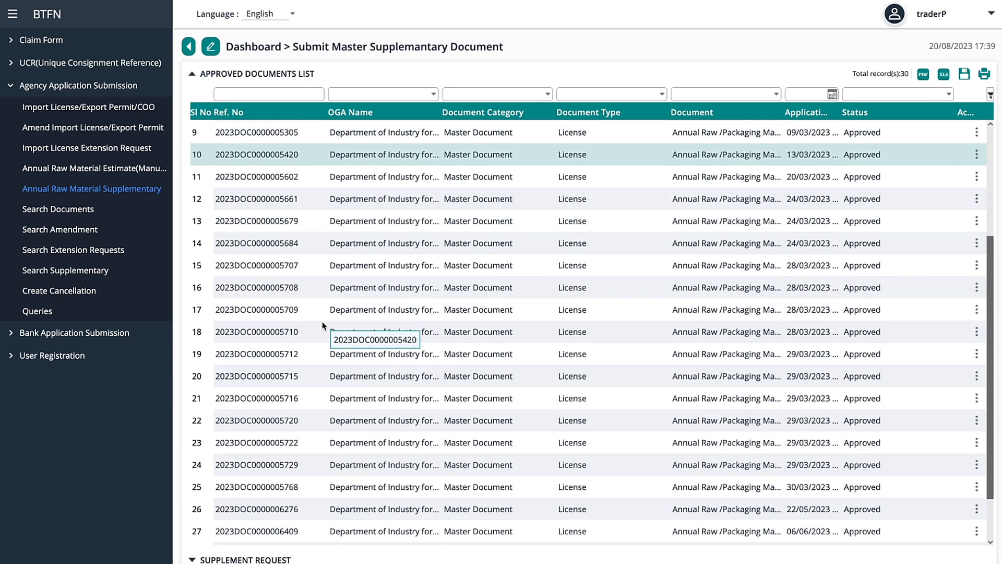
{"action": "scroll", "coordinate": [322, 326], "scroll_direction": "down", "scroll_amount": 1}
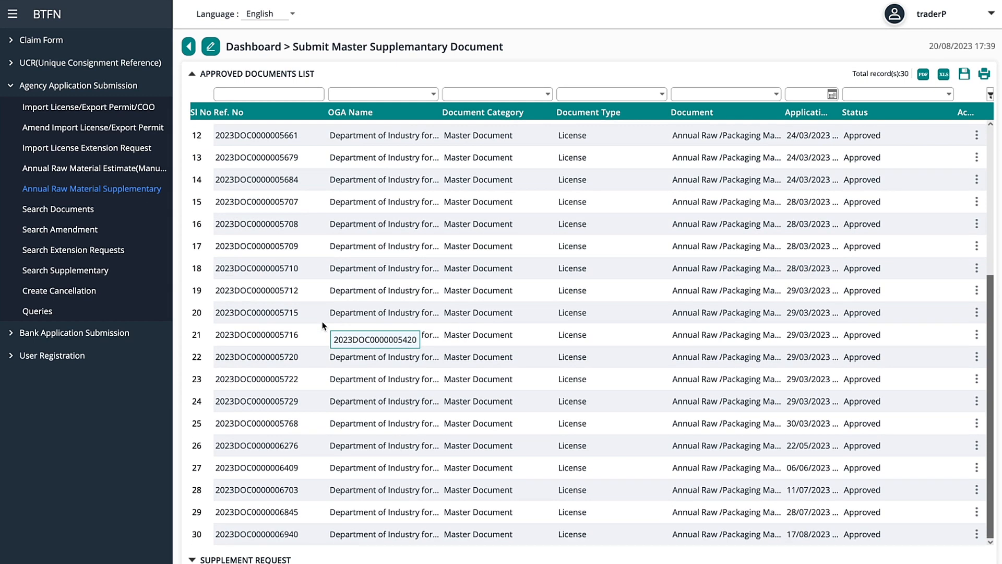
{"action": "scroll", "coordinate": [322, 326], "scroll_direction": "up", "scroll_amount": 4}
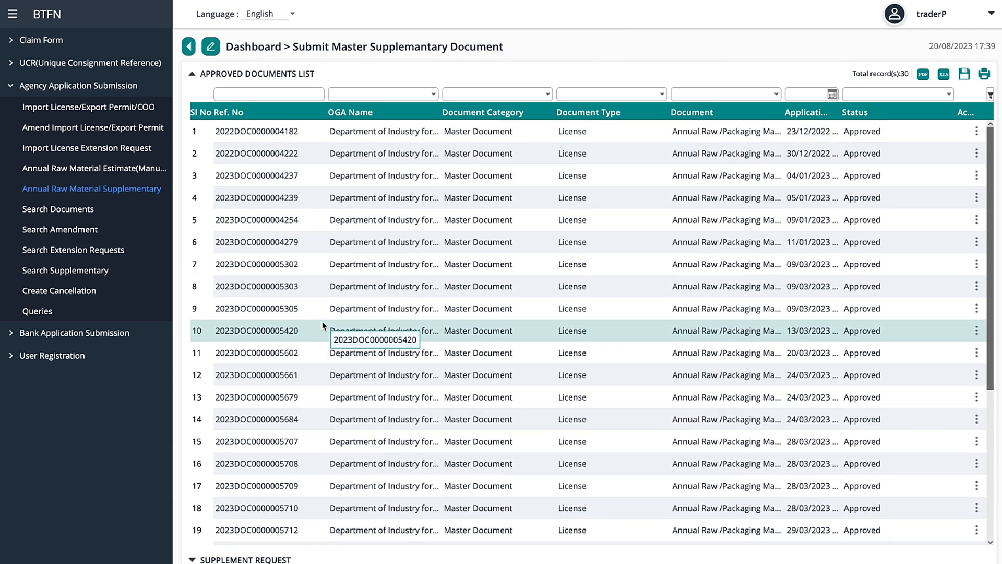
{"action": "left_click", "coordinate": [268, 131]}
Submit the request with reason A12-Others and remarks 'Due to high sales, there are not enough raw materials for the year.'.
{"action": "left_click", "coordinate": [731, 325]}
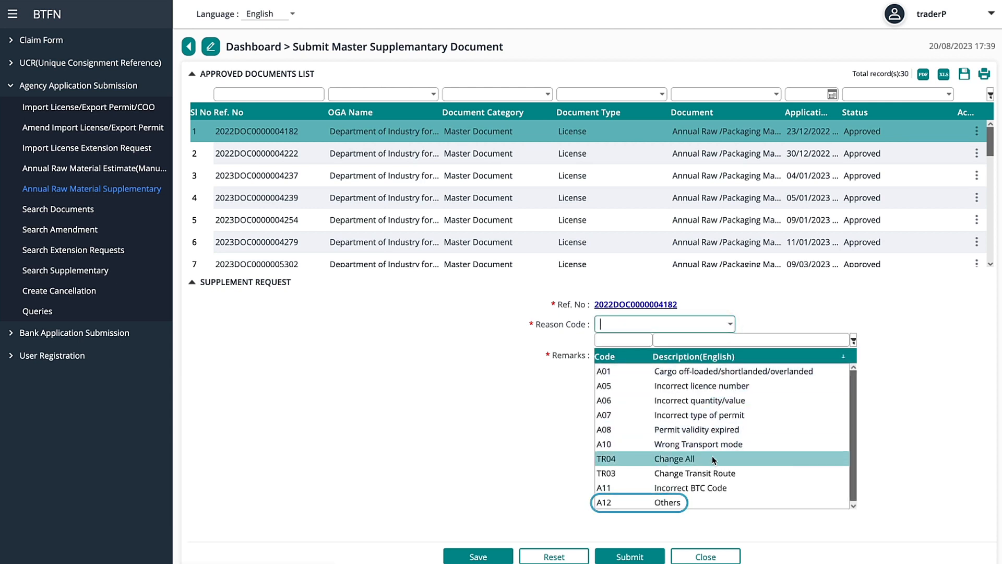
{"action": "left_click", "coordinate": [703, 500]}
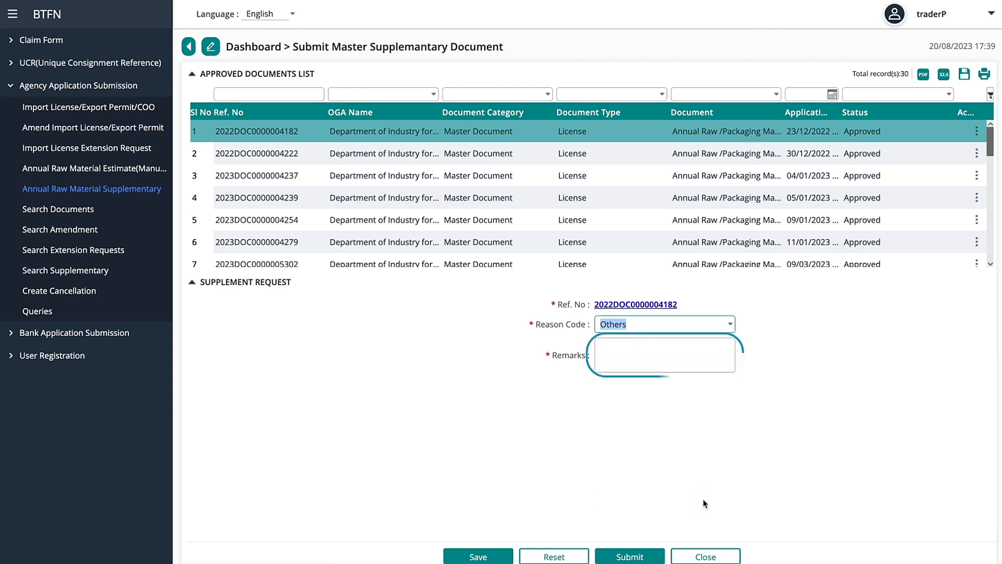
{"action": "type", "text": "Due to high sales, there are not"}
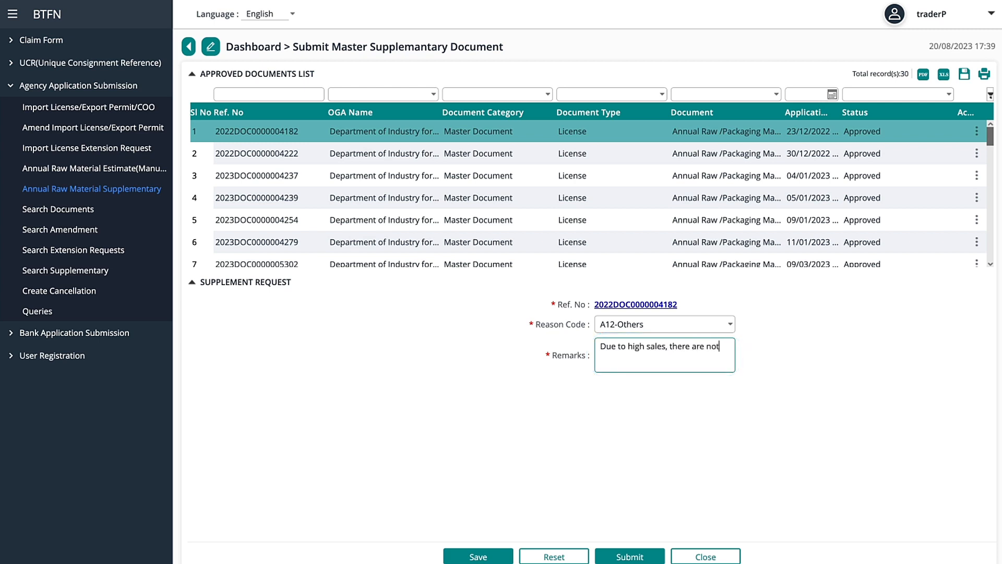
{"action": "type", "text": " enough raw materials for the year."}
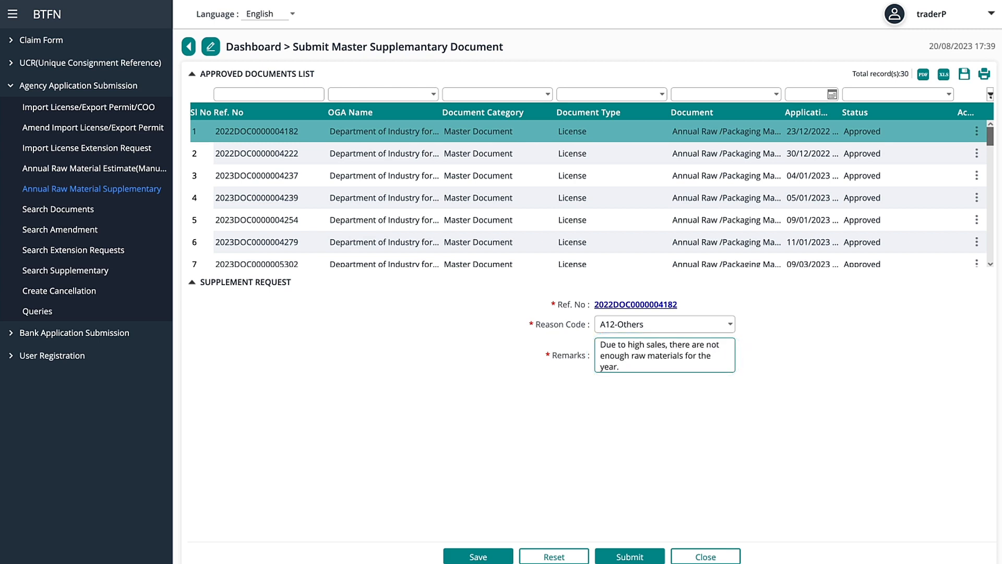
{"action": "left_click", "coordinate": [631, 556]}
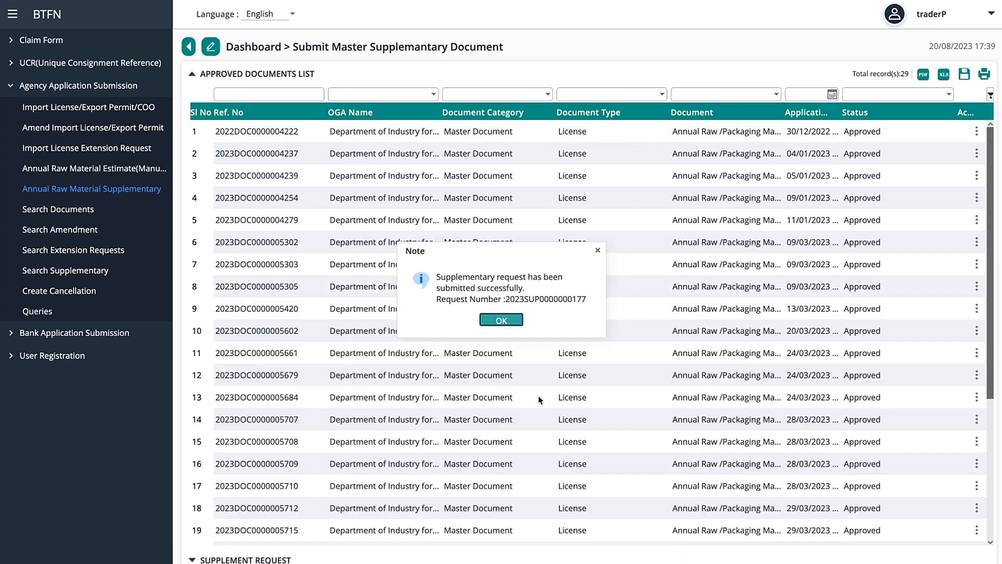
{"action": "left_click", "coordinate": [510, 321]}
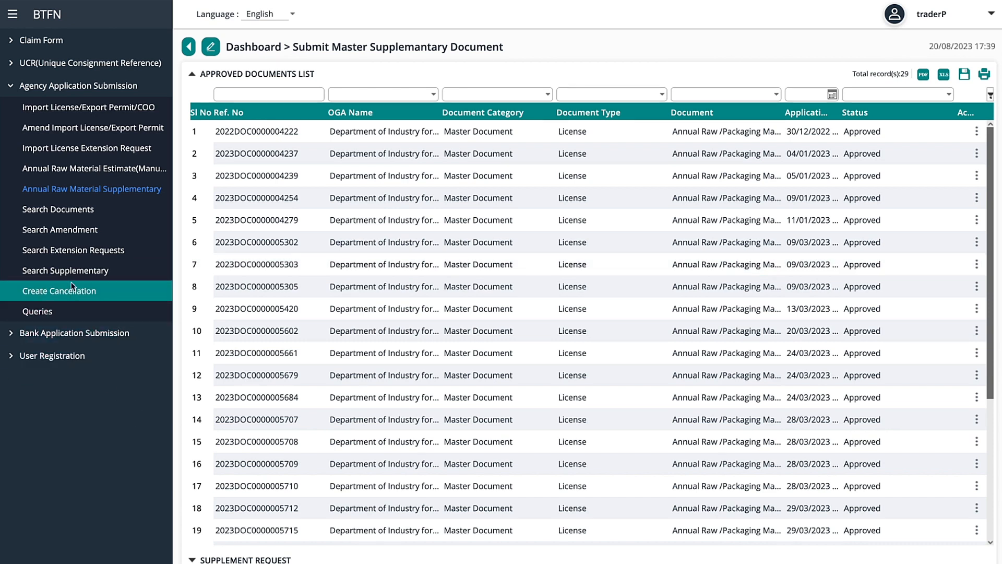
Open the drafted estimate in row 12 and bring up item 1's details.
{"action": "left_click", "coordinate": [63, 213]}
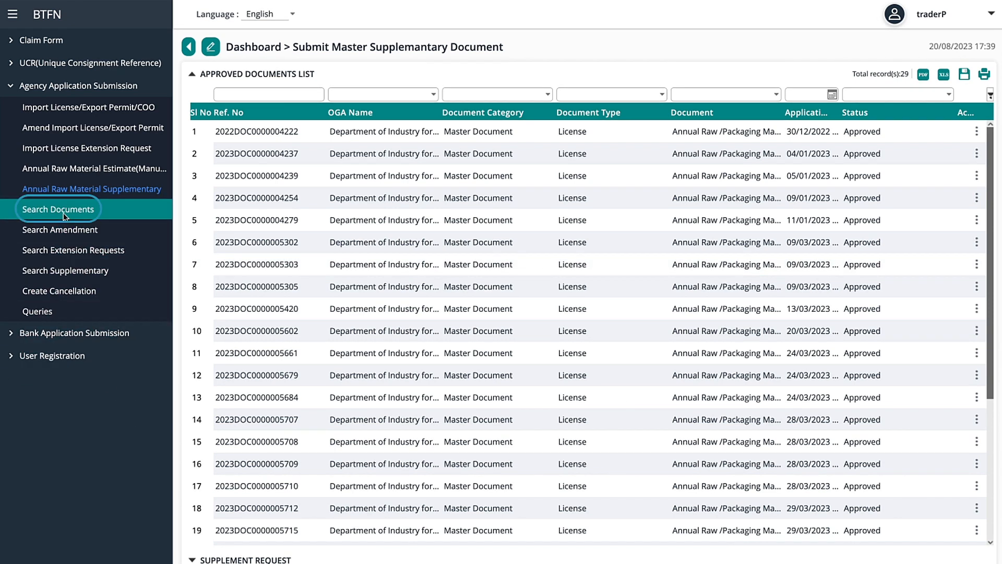
{"action": "scroll", "coordinate": [904, 528], "scroll_direction": "down", "scroll_amount": 1}
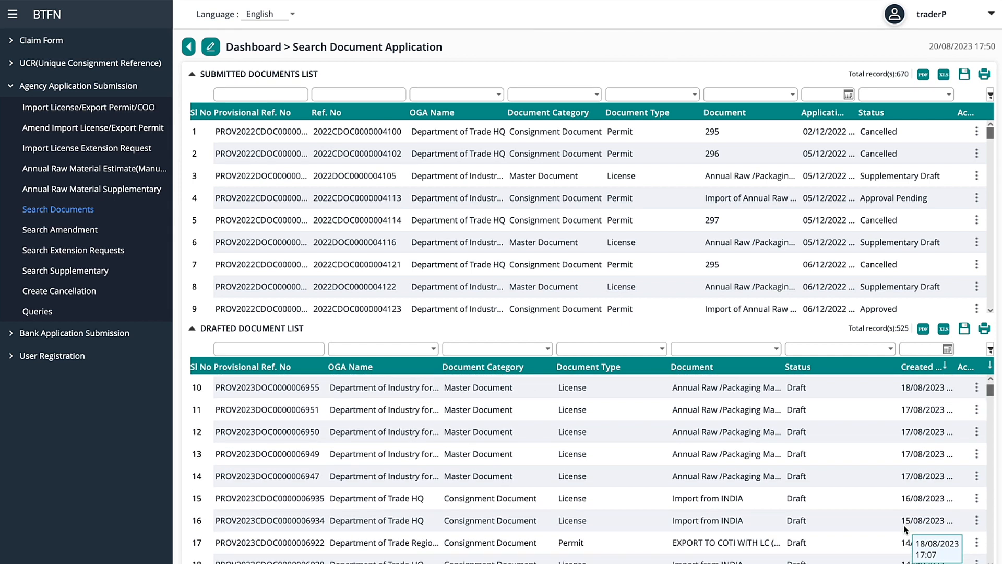
{"action": "double_click", "coordinate": [640, 434]}
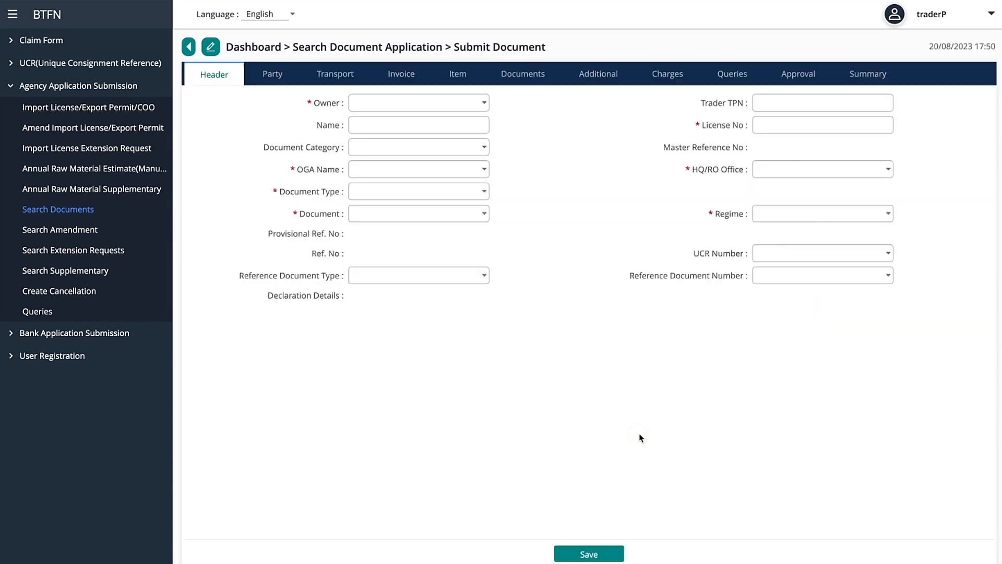
{"action": "left_click", "coordinate": [272, 75]}
{"action": "left_click", "coordinate": [326, 73]}
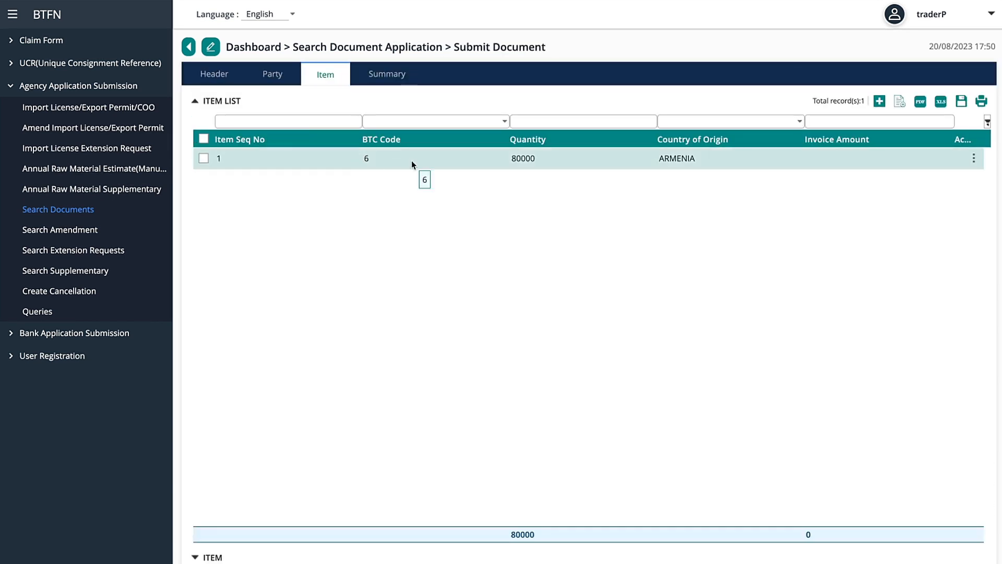
{"action": "left_click", "coordinate": [412, 165]}
Change item 1's quantity from 80000 to 1000000, save it, and show the supplementary applications list.
{"action": "left_click", "coordinate": [807, 451]}
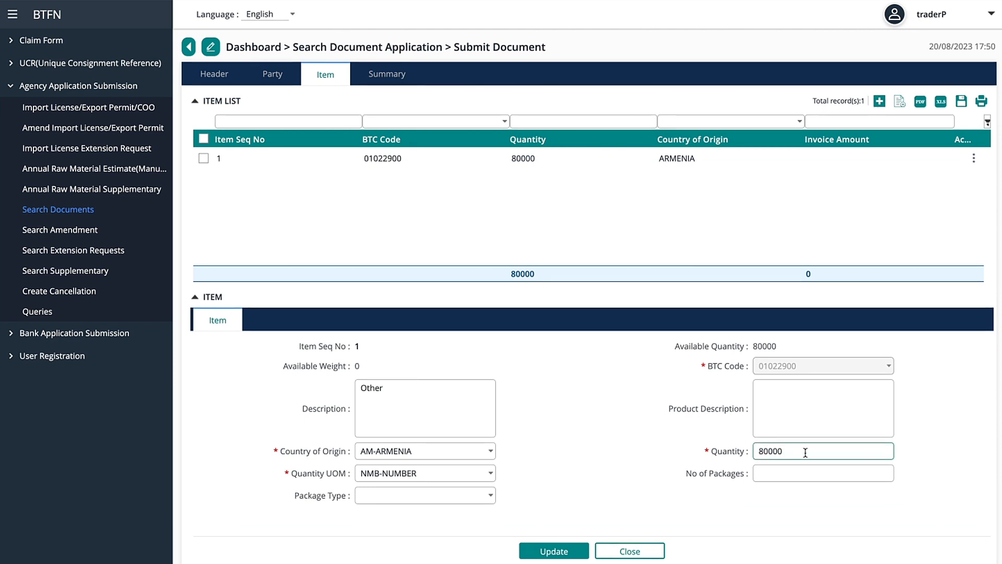
{"action": "key", "text": "BackSpace"}
{"action": "key", "text": "BackSpace"}
{"action": "key", "text": "BackSpace"}
{"action": "key", "text": "BackSpace"}
{"action": "key", "text": "BackSpace"}
{"action": "type", "text": "1000000"}
{"action": "left_click", "coordinate": [561, 551]}
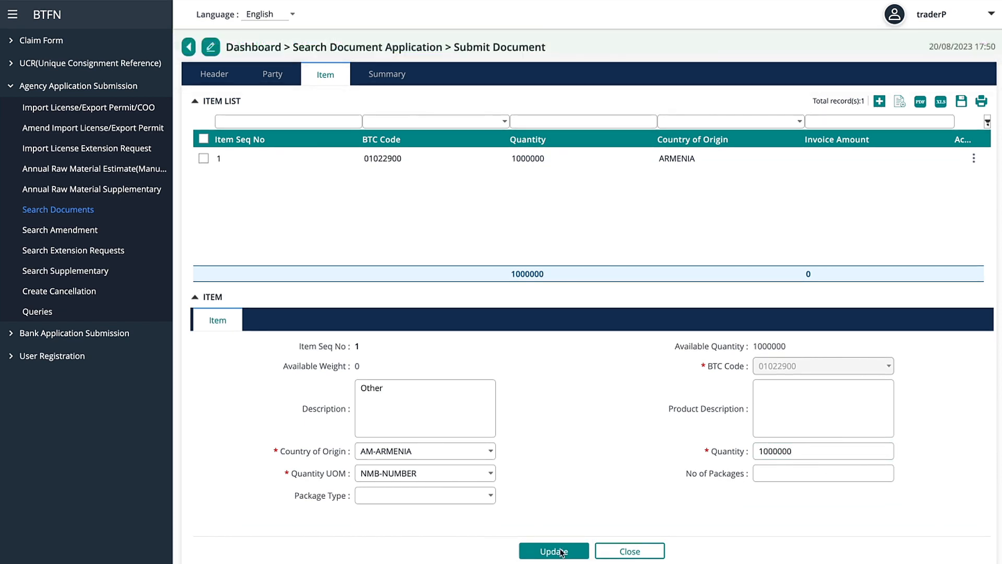
{"action": "left_click", "coordinate": [387, 77]}
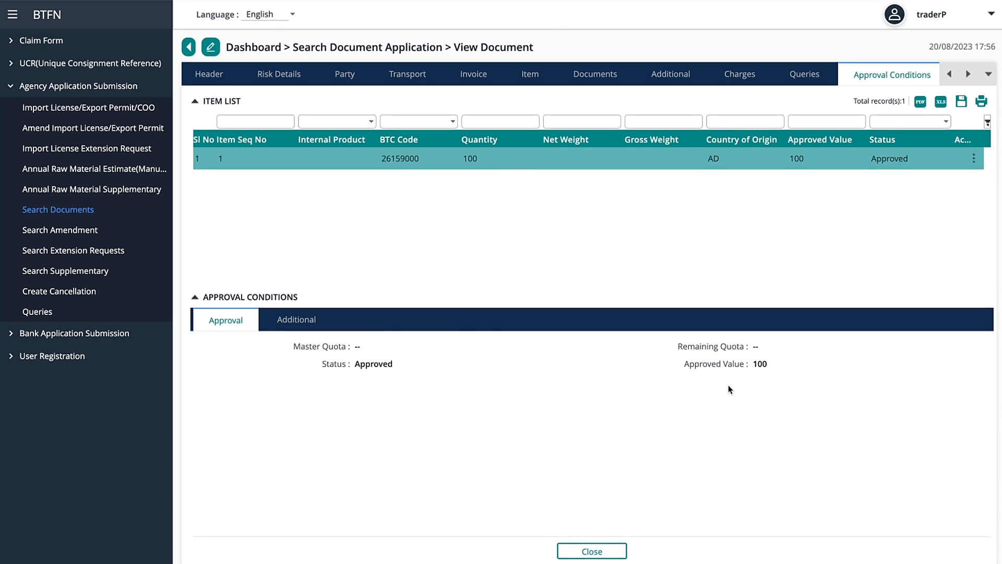
{"action": "left_click", "coordinate": [126, 275]}
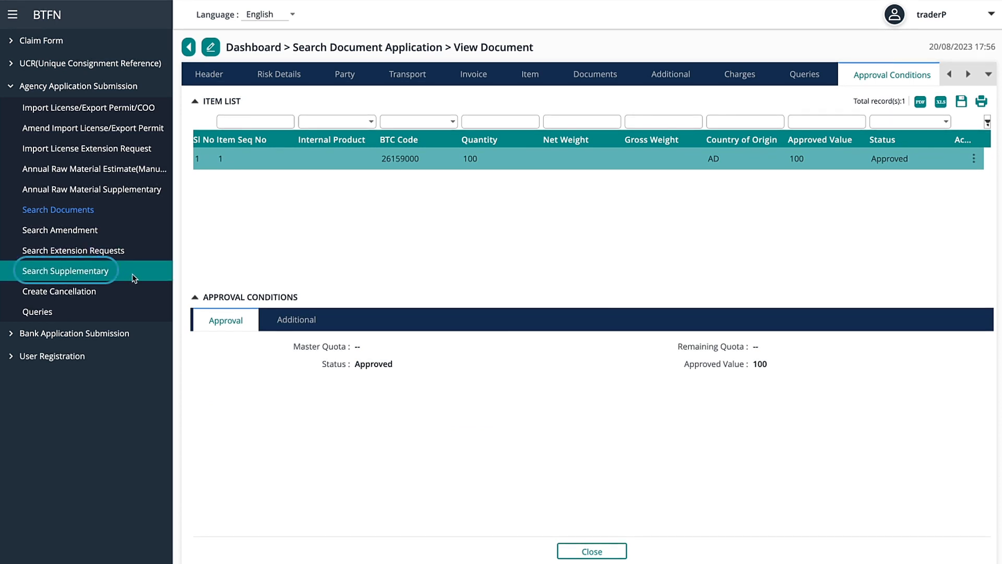